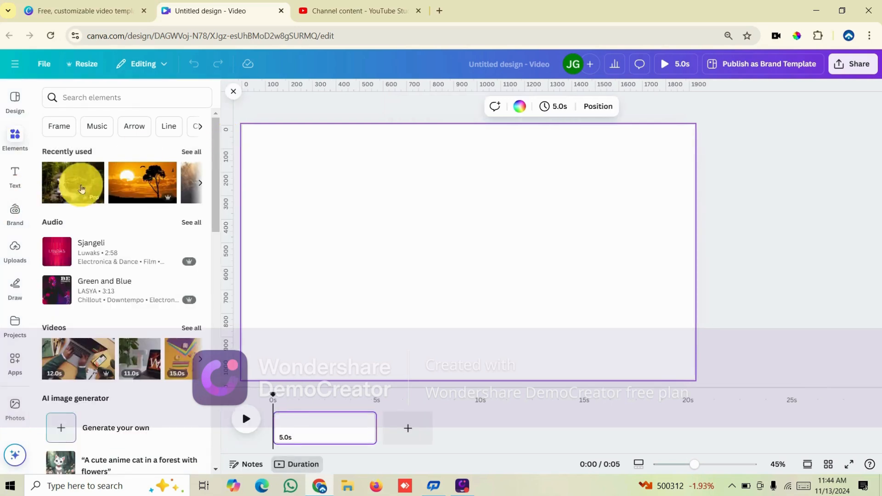
# Add the recently used mountain lake photo to the blank page and enlarge it to cover the whole page
pyautogui.click(191, 153)
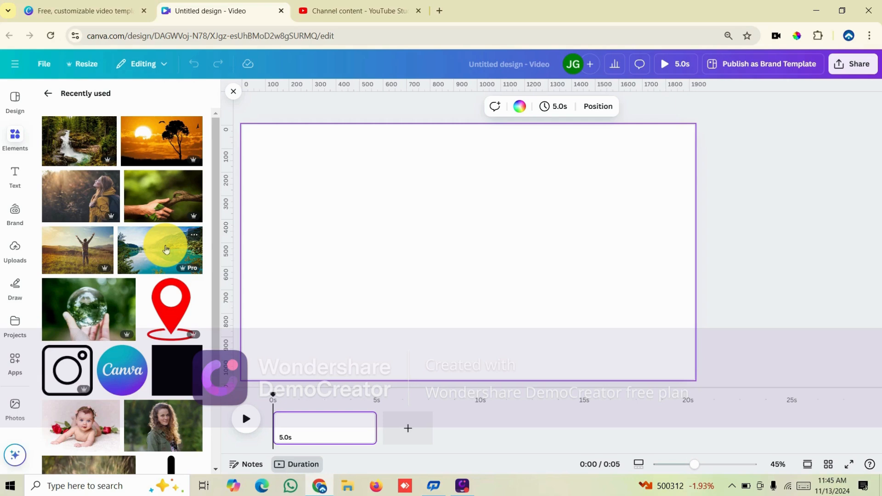
pyautogui.click(166, 249)
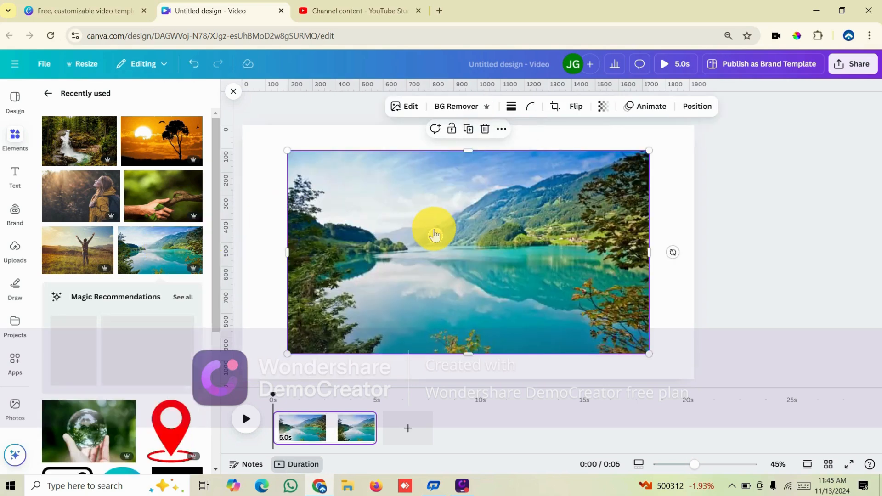
pyautogui.moveTo(434, 235); pyautogui.dragTo(392, 208)
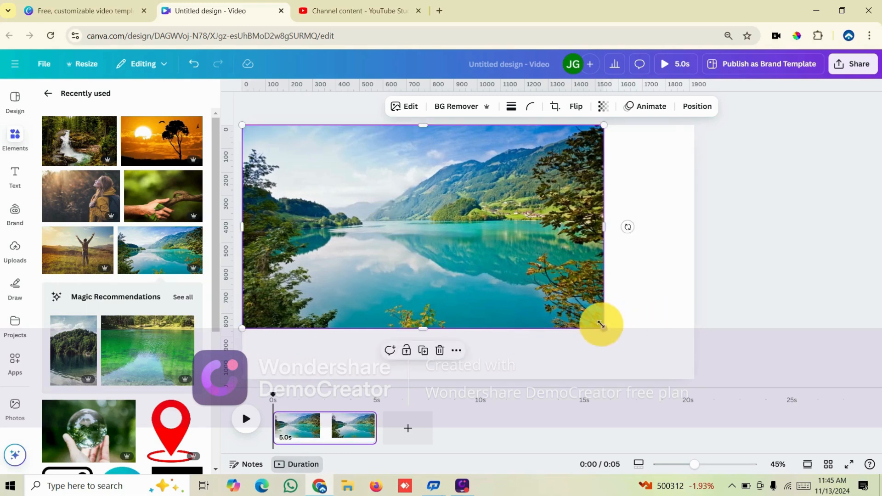
pyautogui.moveTo(605, 329); pyautogui.dragTo(709, 365)
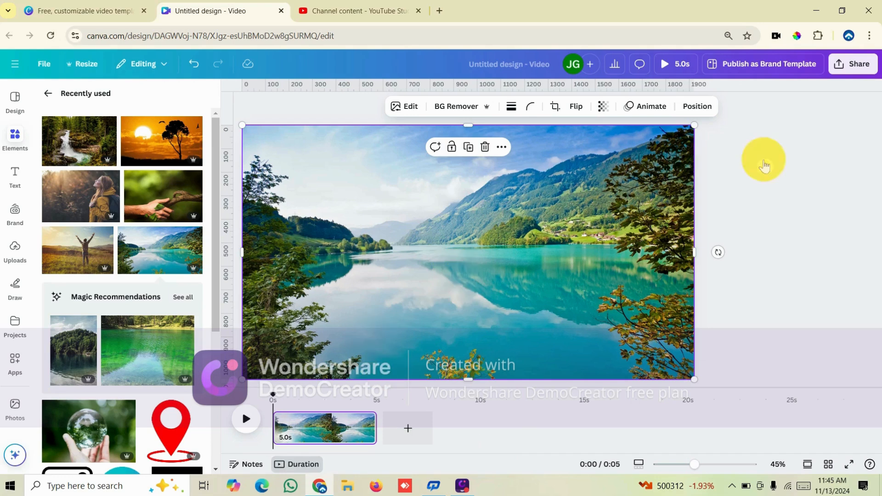
# Apply the Brush animation to the lake photo and play the page from the start
pyautogui.click(654, 109)
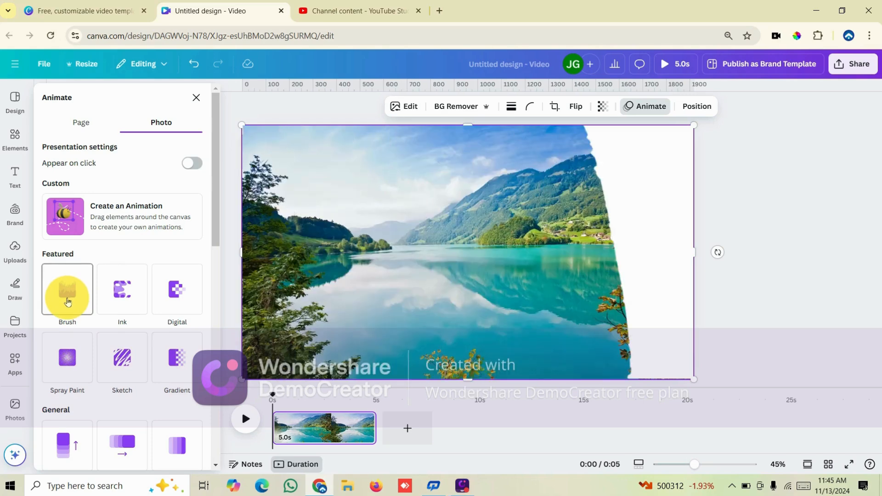
pyautogui.click(68, 301)
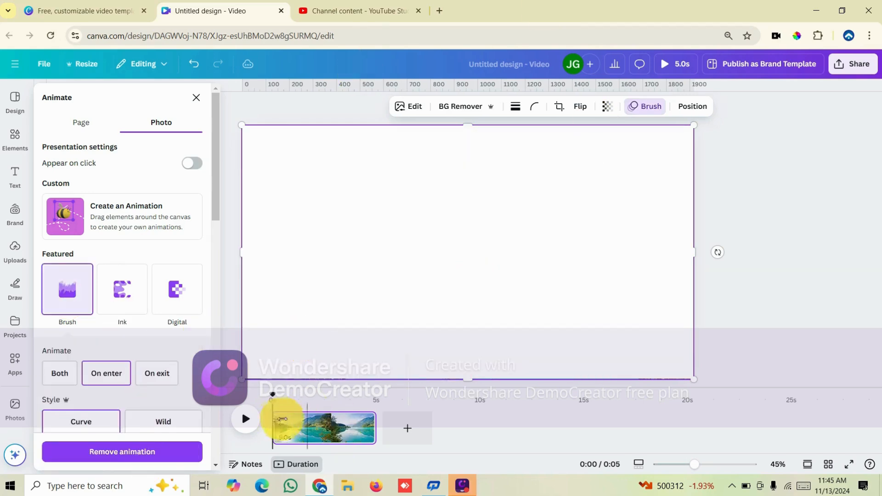
pyautogui.click(281, 419)
pyautogui.click(245, 419)
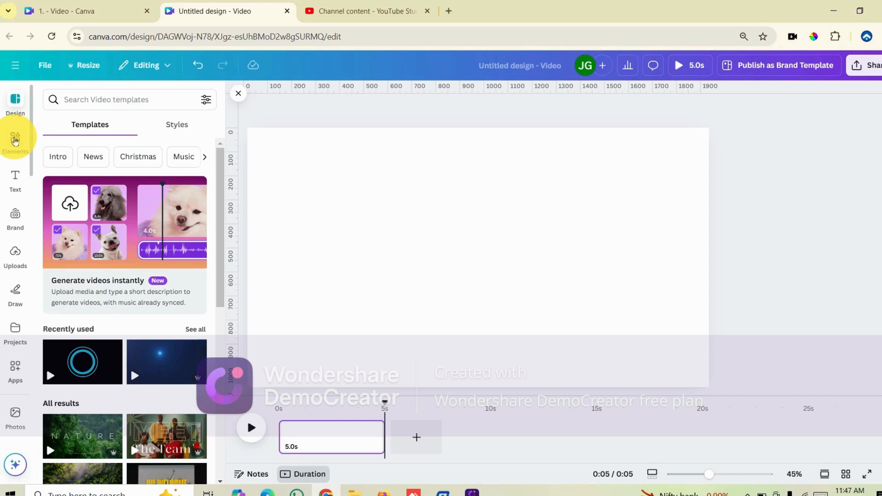
# Add the recently used forest waterfall photo to the blank page and resize it to fill the full page
pyautogui.click(16, 140)
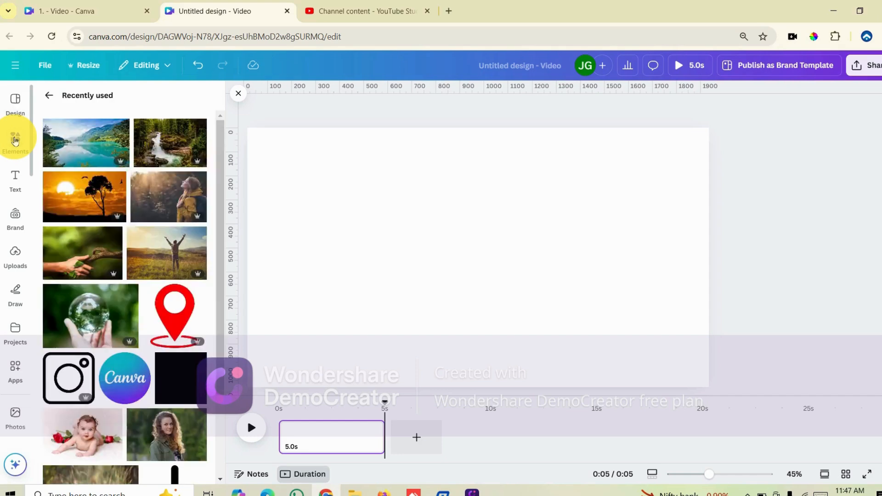
pyautogui.click(152, 149)
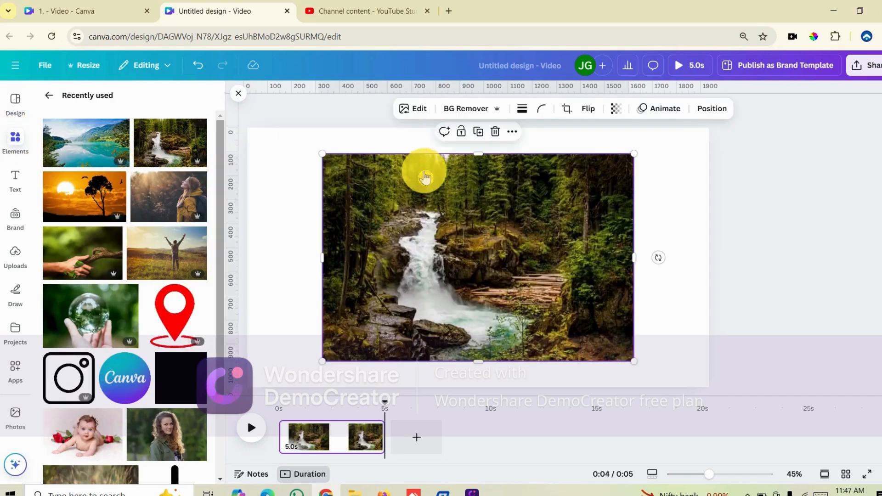
pyautogui.moveTo(421, 167); pyautogui.dragTo(383, 200)
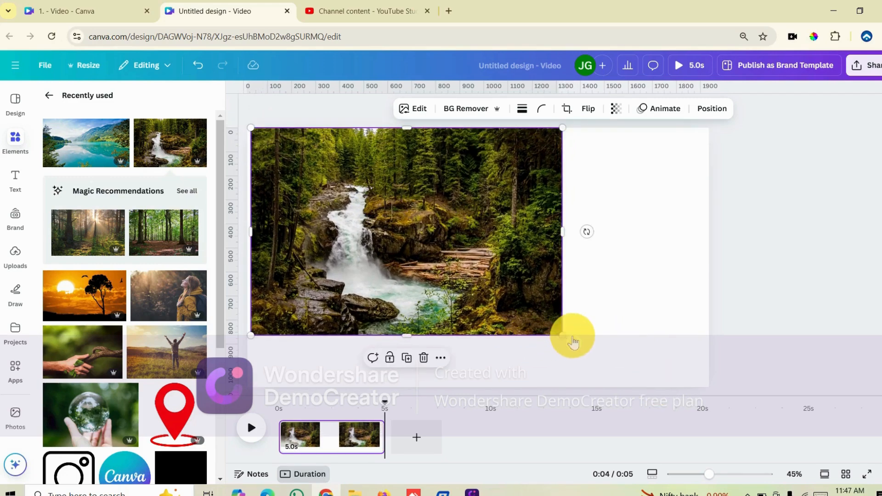
pyautogui.moveTo(563, 335); pyautogui.dragTo(660, 366)
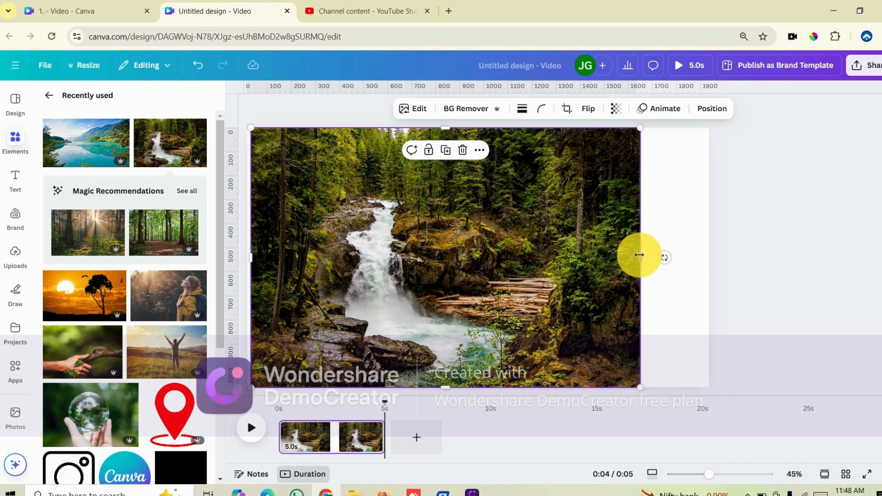
pyautogui.moveTo(639, 255); pyautogui.dragTo(709, 237)
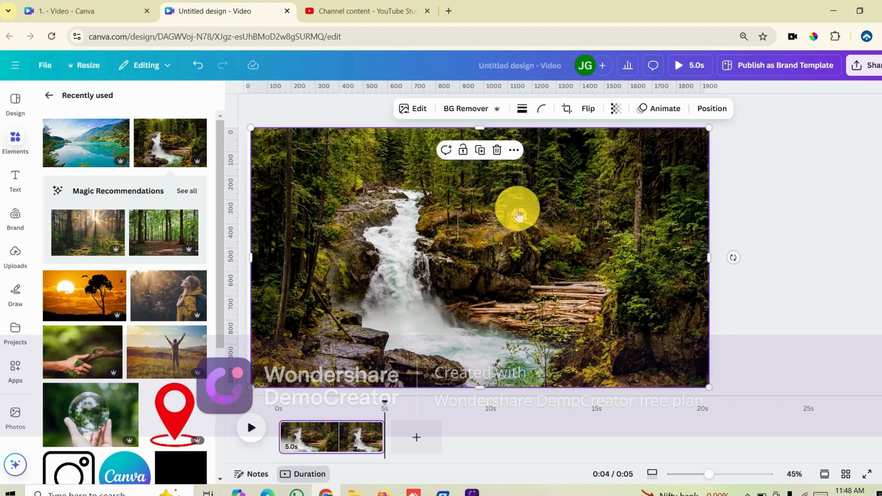
# Apply the Ink animation to the waterfall photo and preview it from the beginning of the timeline
pyautogui.click(660, 110)
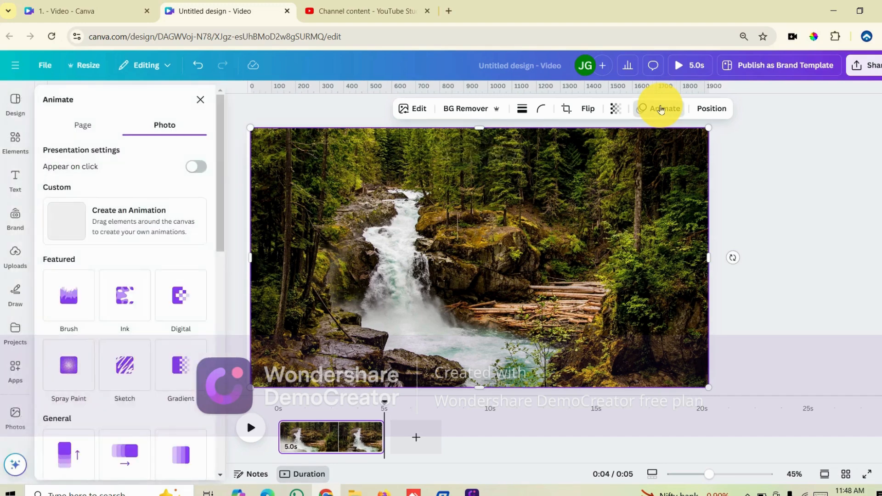
pyautogui.click(131, 303)
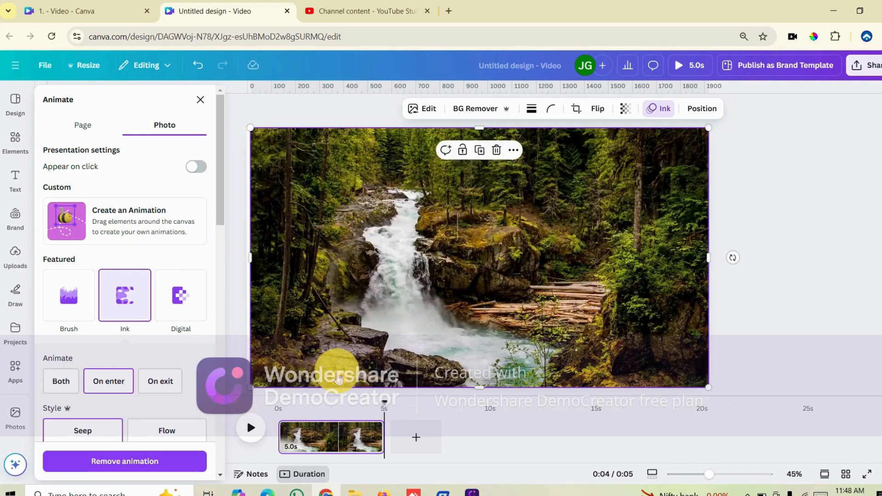
pyautogui.click(274, 432)
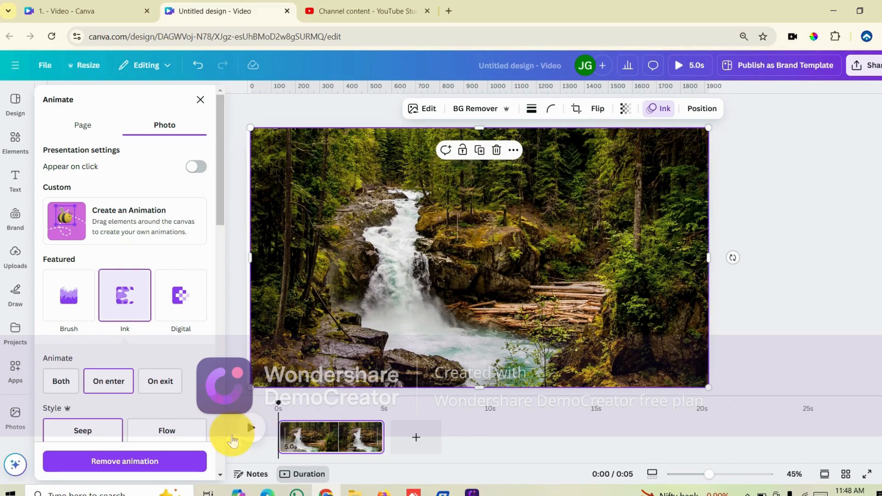
pyautogui.click(251, 431)
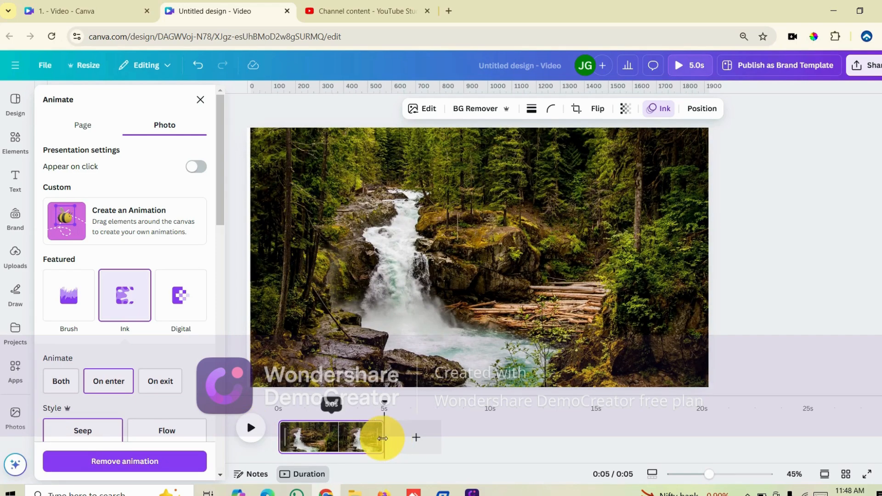
pyautogui.moveTo(332, 441); pyautogui.dragTo(335, 441)
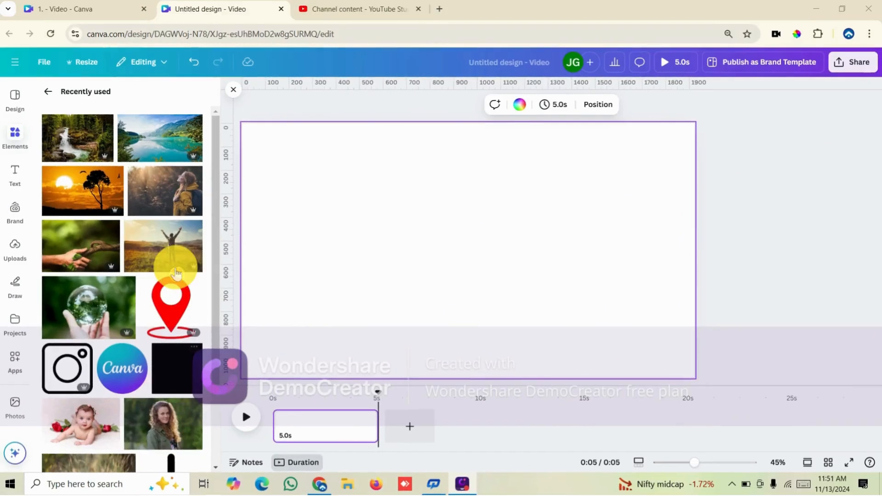
# Place the photo of the man with raised arms on the blank page and stretch it to the page edges
pyautogui.click(139, 251)
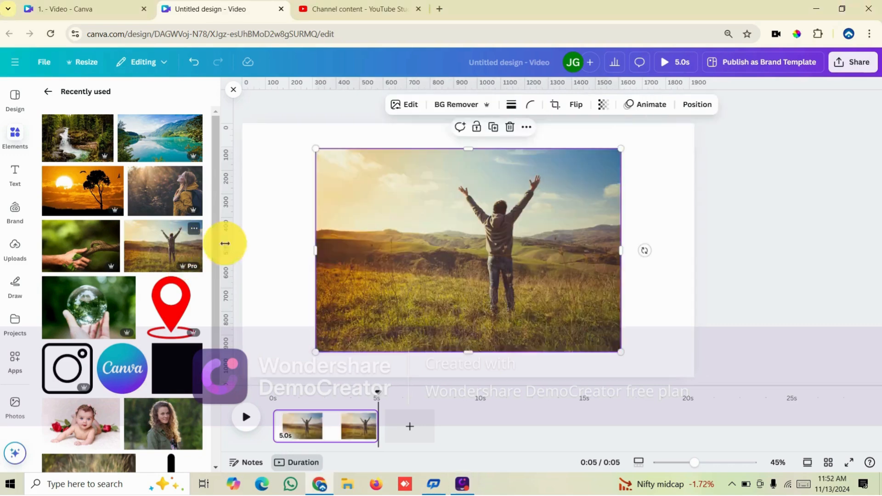
pyautogui.moveTo(401, 268); pyautogui.dragTo(326, 242)
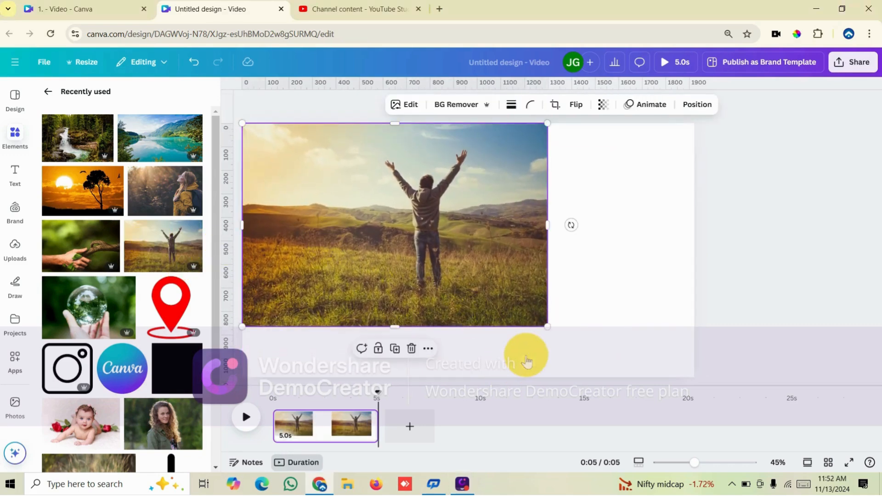
pyautogui.moveTo(546, 325); pyautogui.dragTo(675, 354)
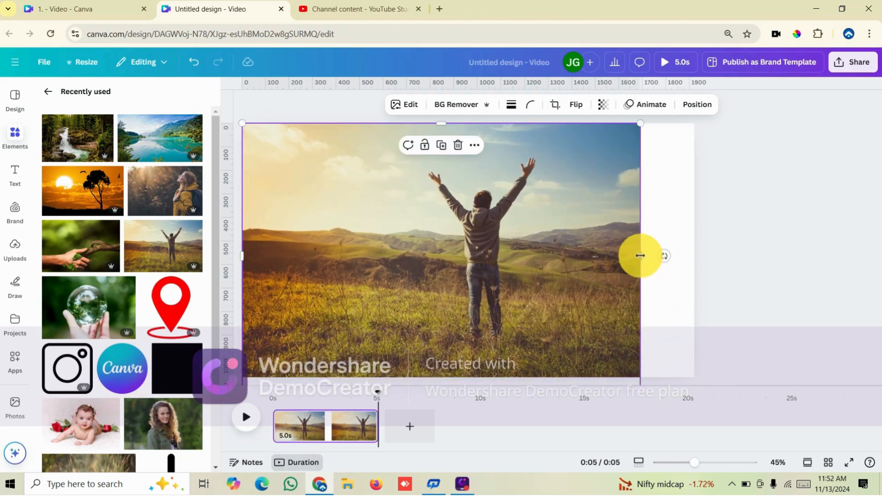
pyautogui.moveTo(639, 255); pyautogui.dragTo(694, 251)
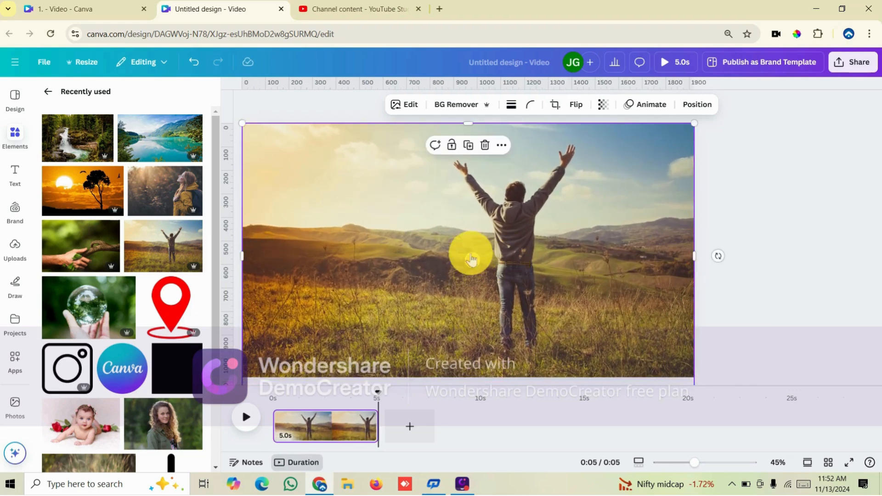
# Give the raised-arms photo the Digital animation and shorten the page to 2.5 seconds, playing the result
pyautogui.click(649, 107)
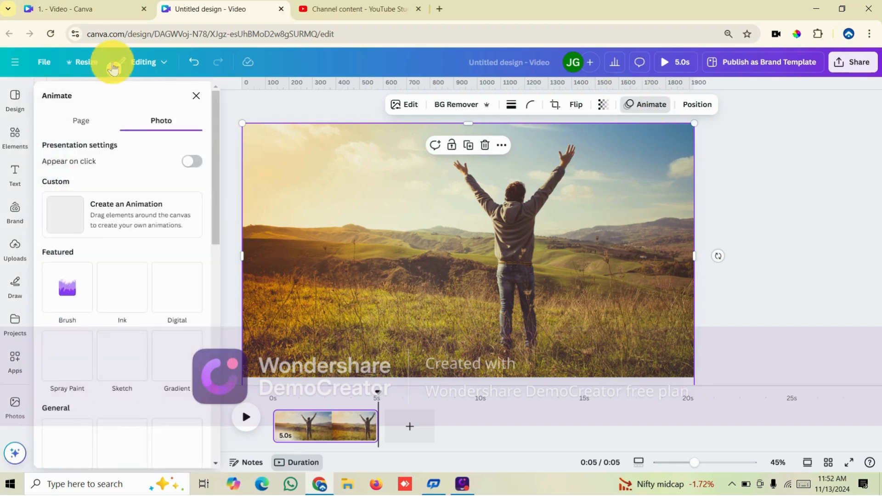
pyautogui.click(178, 302)
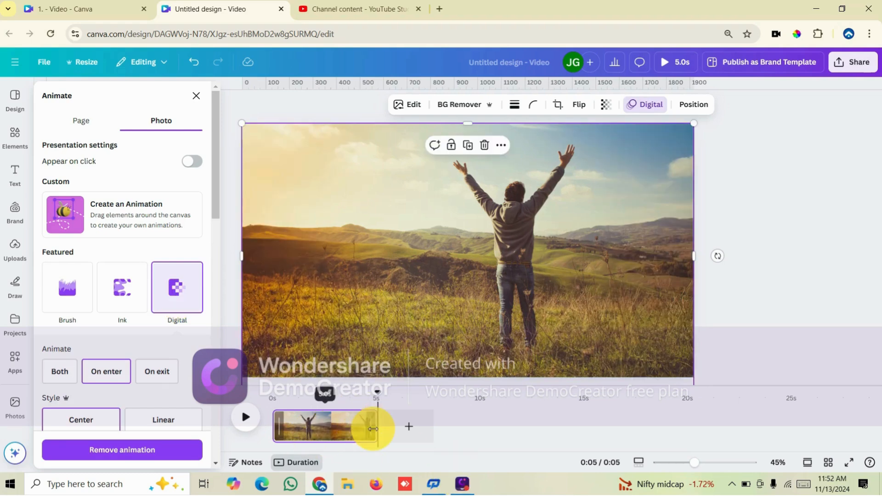
pyautogui.moveTo(358, 428); pyautogui.dragTo(306, 426)
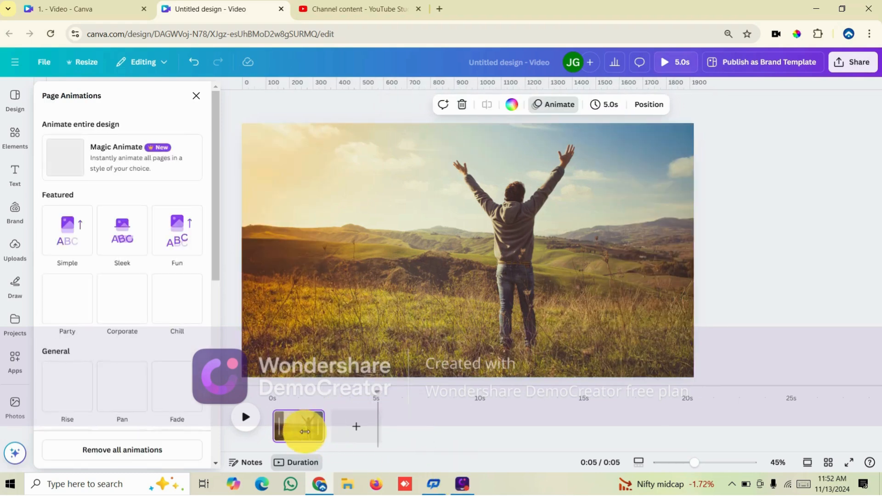
pyautogui.click(241, 420)
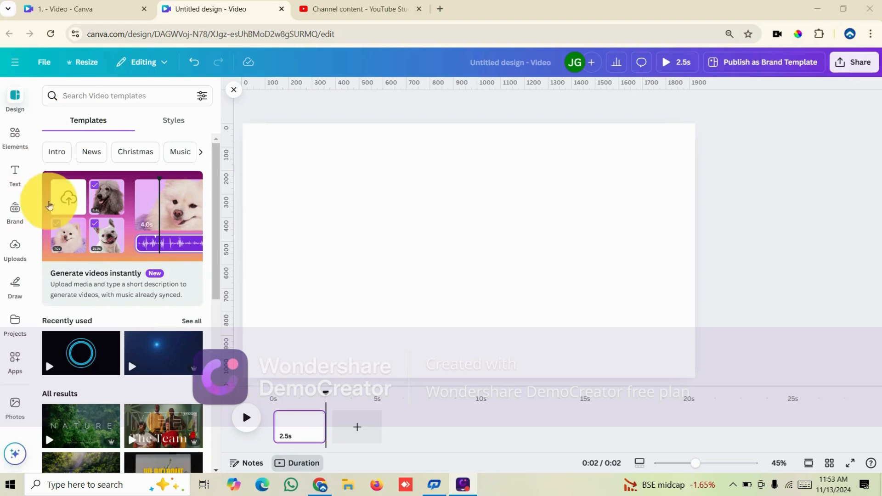
# Add the recently used photo of a hand and tree branch and stretch it to cover the entire blank page
pyautogui.click(16, 134)
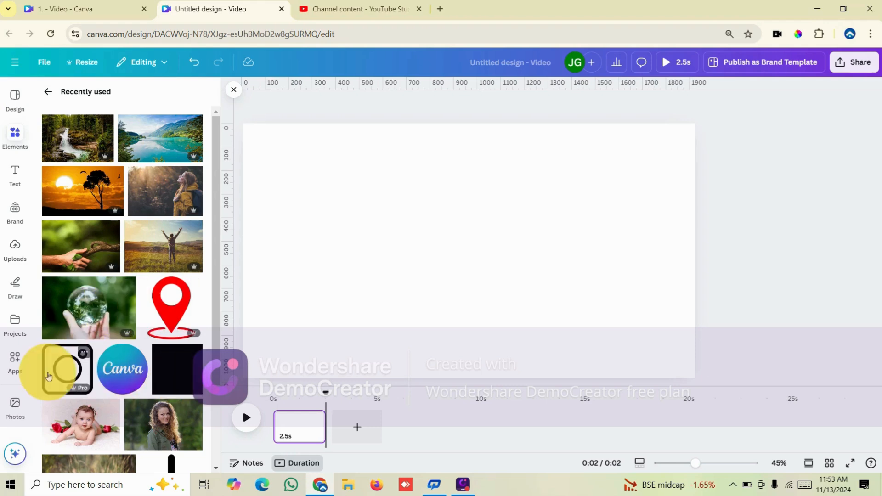
pyautogui.click(85, 258)
pyautogui.moveTo(475, 263); pyautogui.dragTo(405, 229)
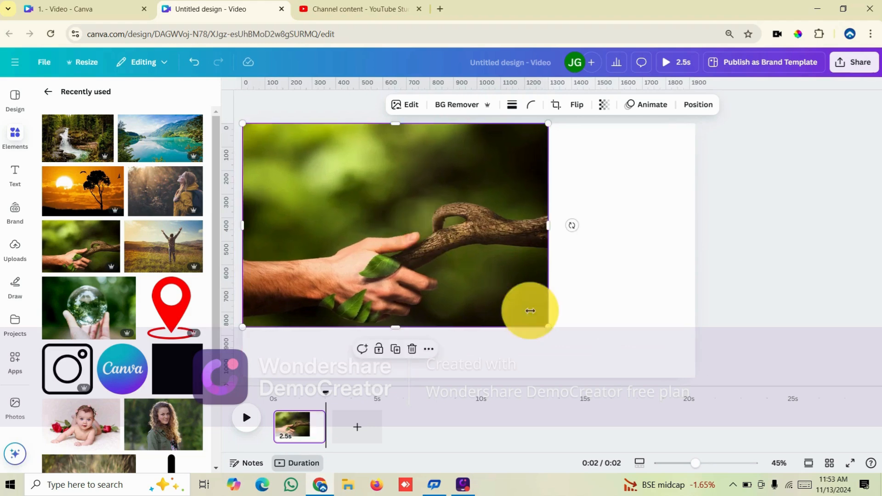
pyautogui.moveTo(548, 326); pyautogui.dragTo(632, 346)
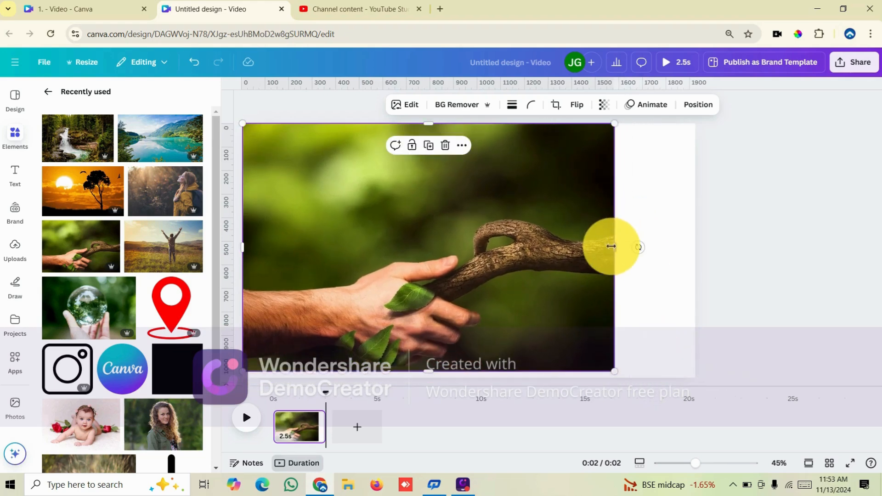
pyautogui.moveTo(611, 246); pyautogui.dragTo(695, 234)
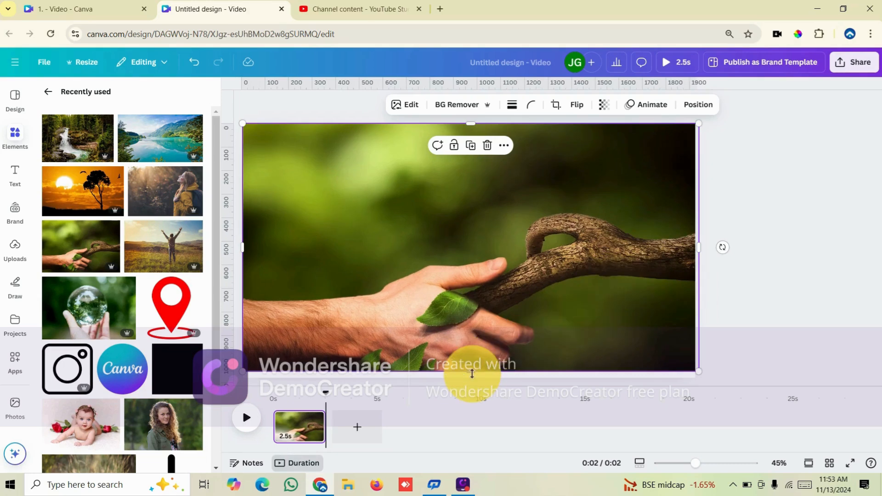
pyautogui.moveTo(472, 375); pyautogui.dragTo(472, 387)
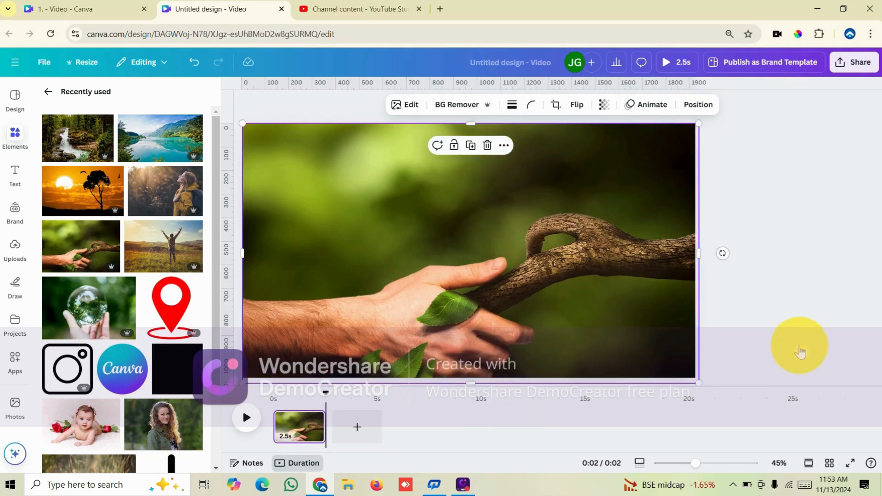
pyautogui.click(764, 336)
# Apply the Spray Paint animation to the hand and branch photo and play it from the start
pyautogui.click(449, 291)
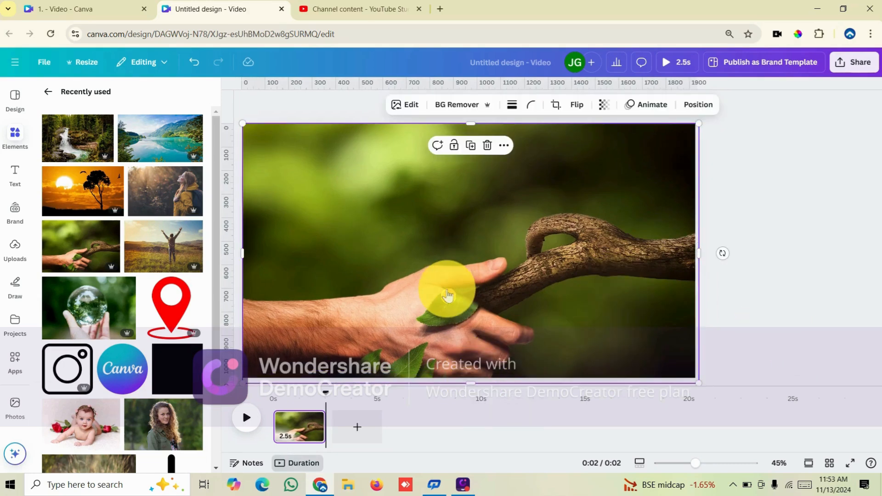
pyautogui.click(649, 103)
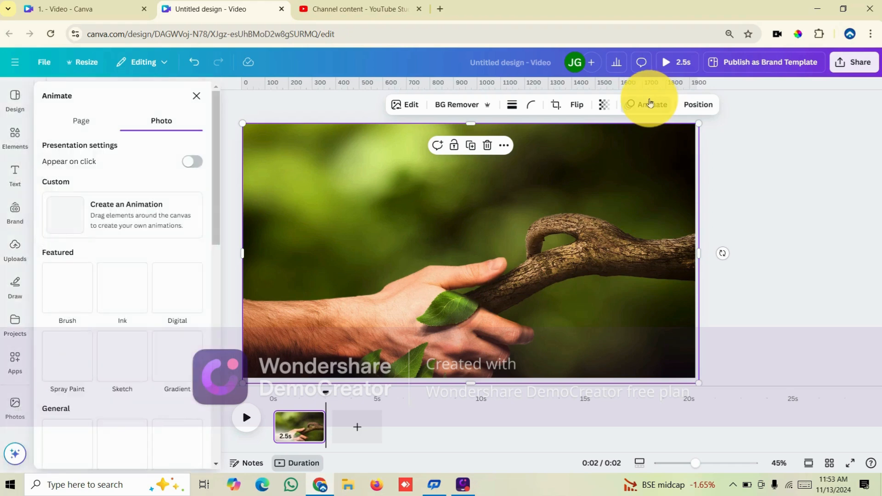
pyautogui.click(76, 361)
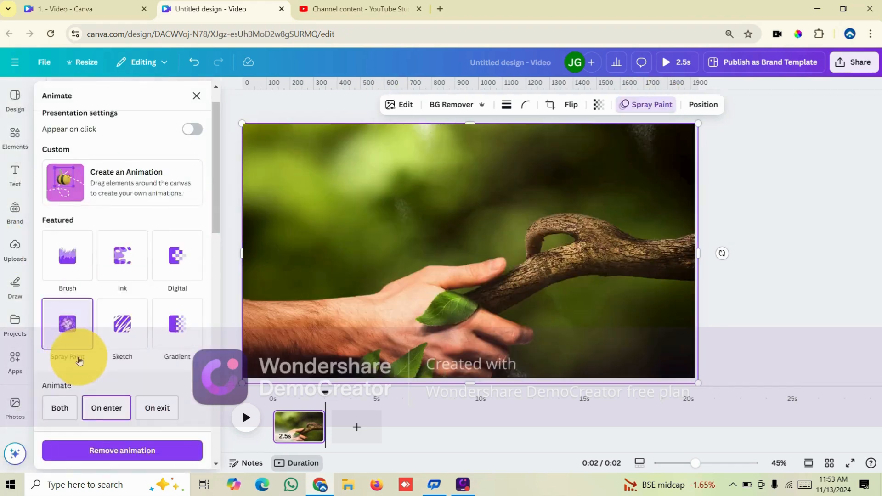
pyautogui.click(268, 431)
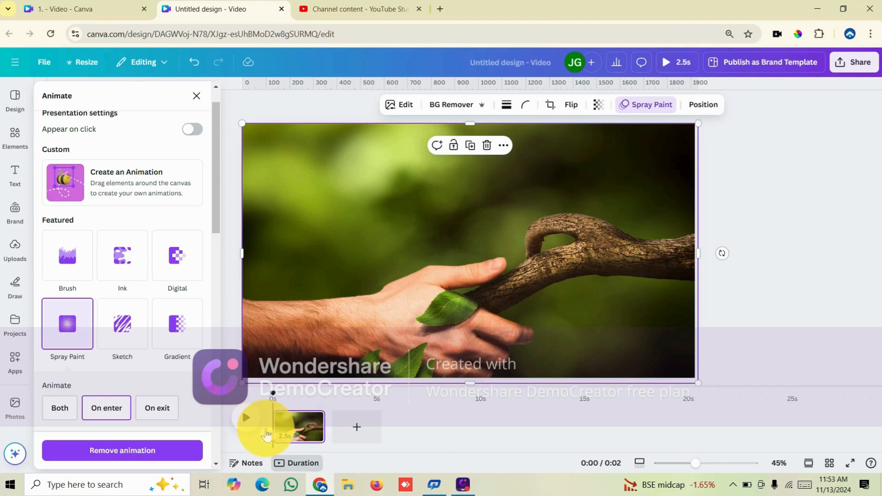
pyautogui.click(248, 423)
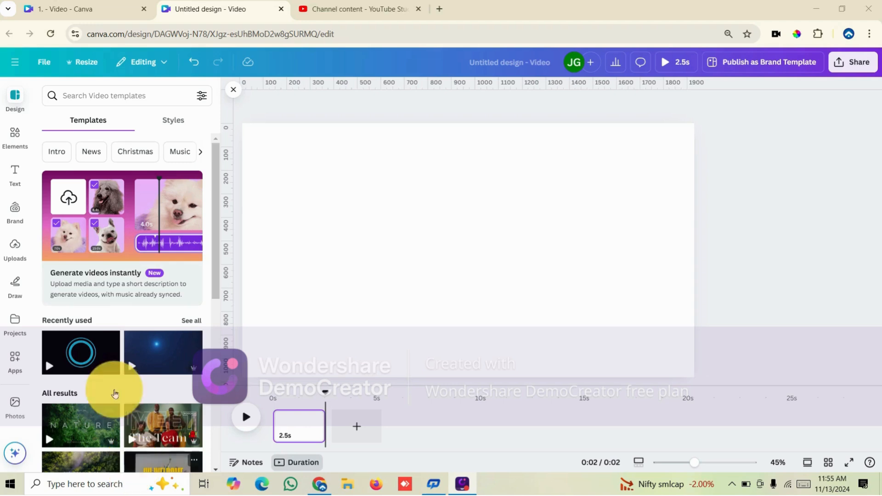
# Add the recently used photo of the woman in a yellow jacket and stretch it to cover the whole blank page
pyautogui.click(15, 134)
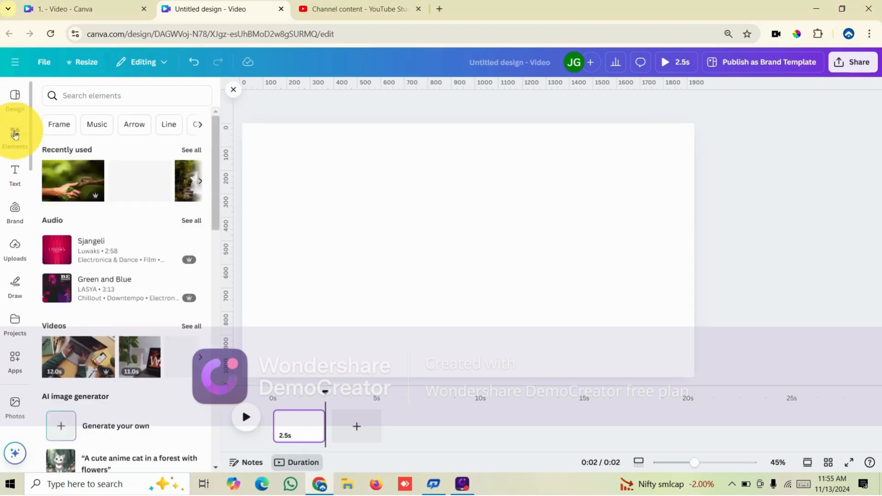
pyautogui.click(198, 154)
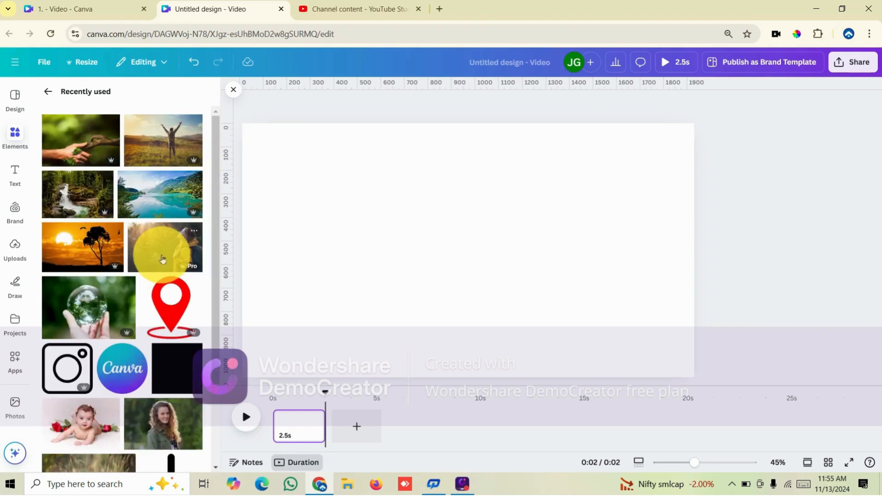
pyautogui.click(163, 260)
pyautogui.moveTo(430, 250); pyautogui.dragTo(364, 229)
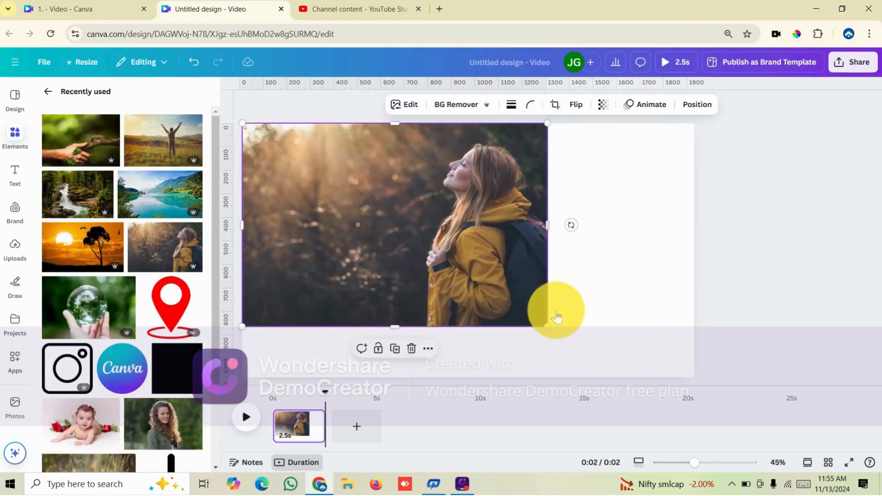
pyautogui.moveTo(545, 327); pyautogui.dragTo(624, 378)
pyautogui.moveTo(622, 252); pyautogui.dragTo(698, 246)
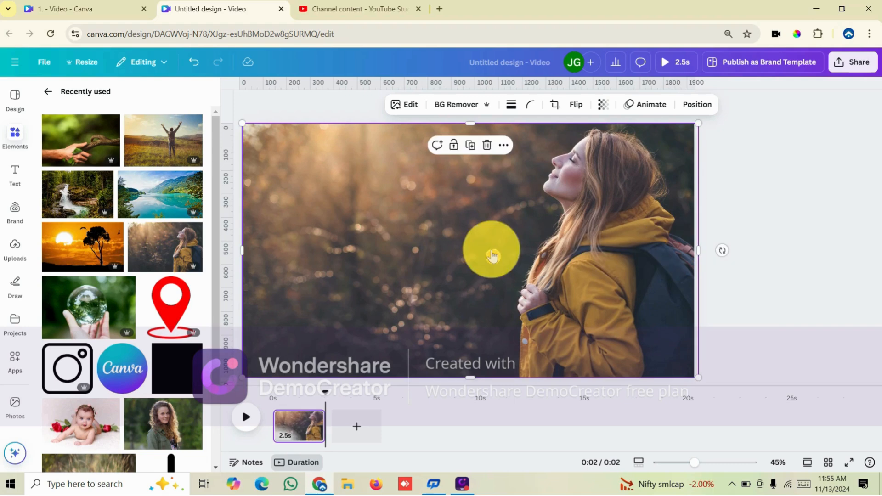
# Apply the Sketch animation to the photo of the woman and move the playhead to the start of the page
pyautogui.click(654, 106)
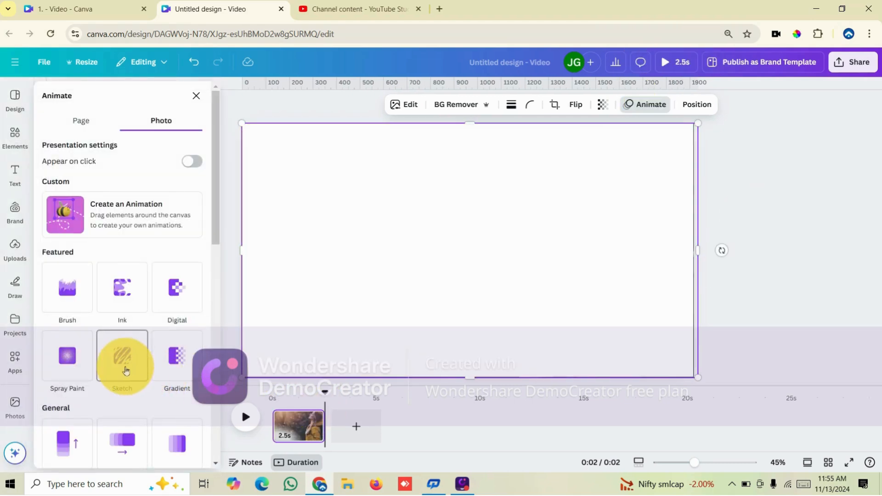
pyautogui.click(126, 370)
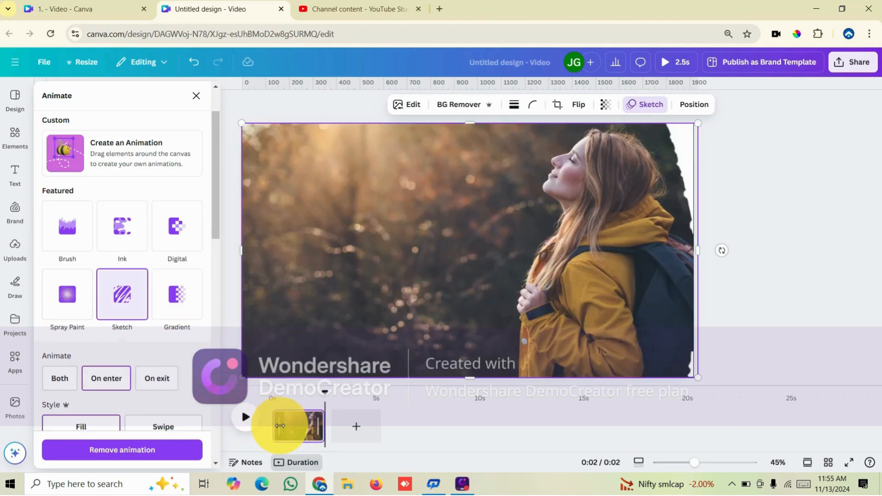
pyautogui.click(280, 426)
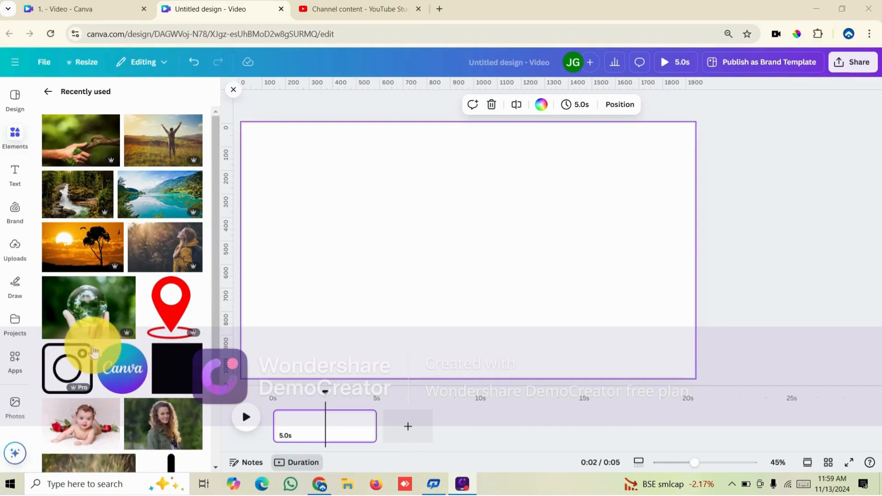
# Place the recently used sunset and tree silhouette photo on the blank page and enlarge it to the page edges
pyautogui.click(78, 253)
pyautogui.moveTo(468, 240); pyautogui.dragTo(412, 215)
pyautogui.moveTo(576, 327); pyautogui.dragTo(669, 363)
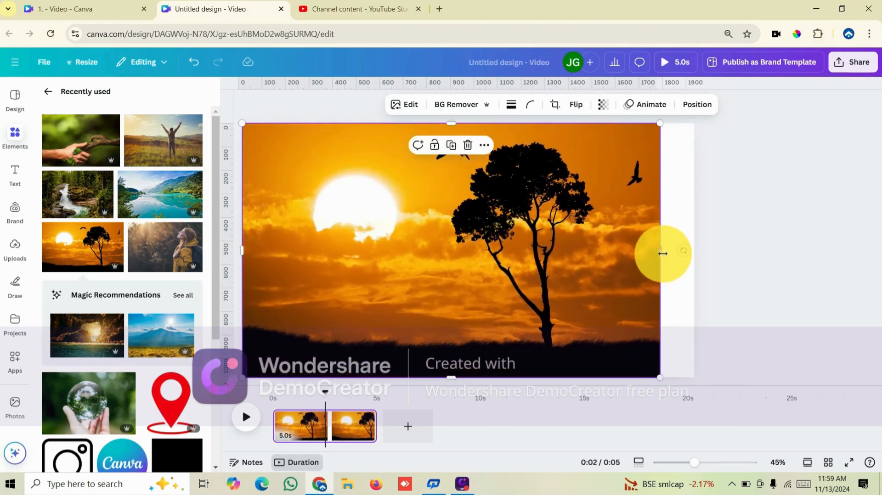
pyautogui.moveTo(674, 250); pyautogui.dragTo(695, 252)
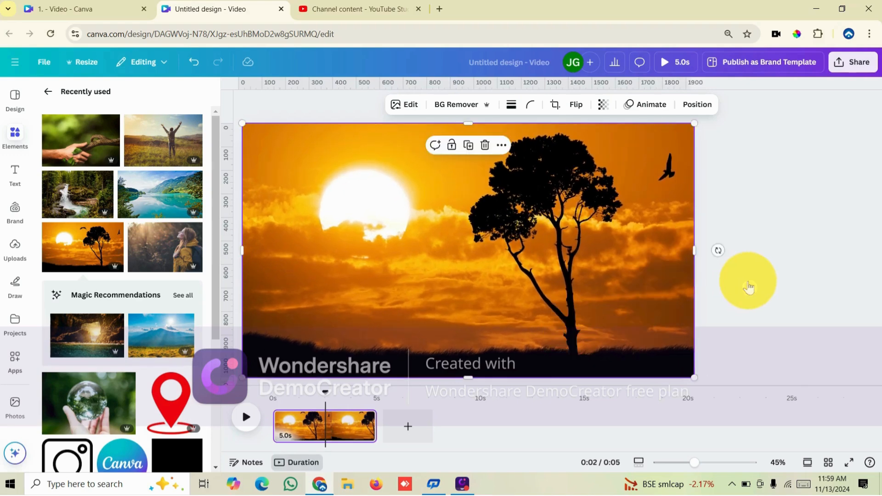
pyautogui.click(748, 281)
# Apply the Gradient animation to the sunset tree photo and play it from near the start of the page
pyautogui.click(300, 251)
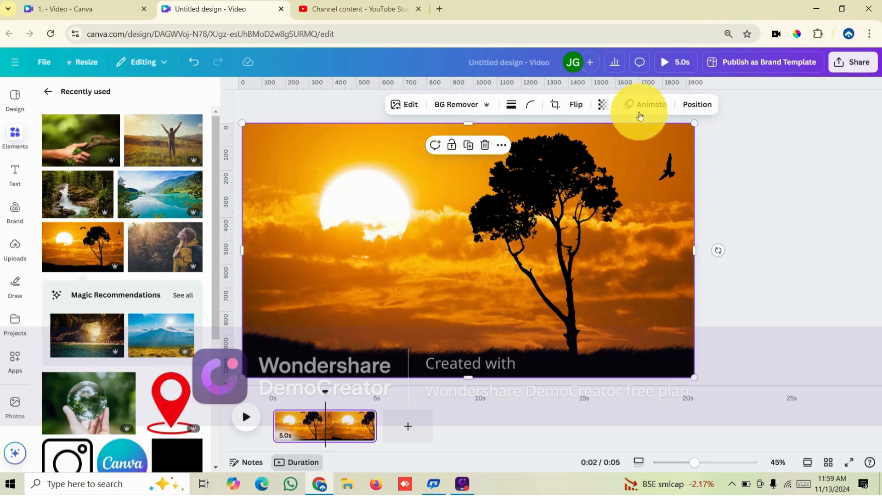
pyautogui.click(651, 107)
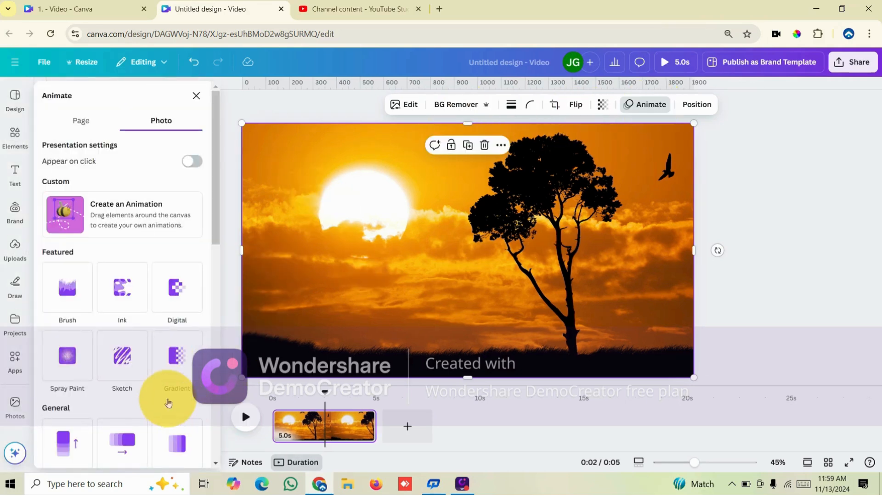
pyautogui.click(178, 353)
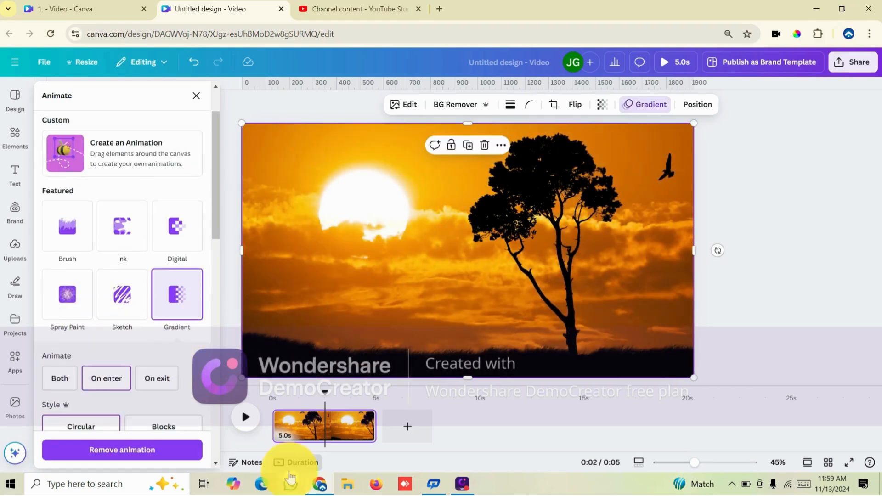
pyautogui.click(280, 430)
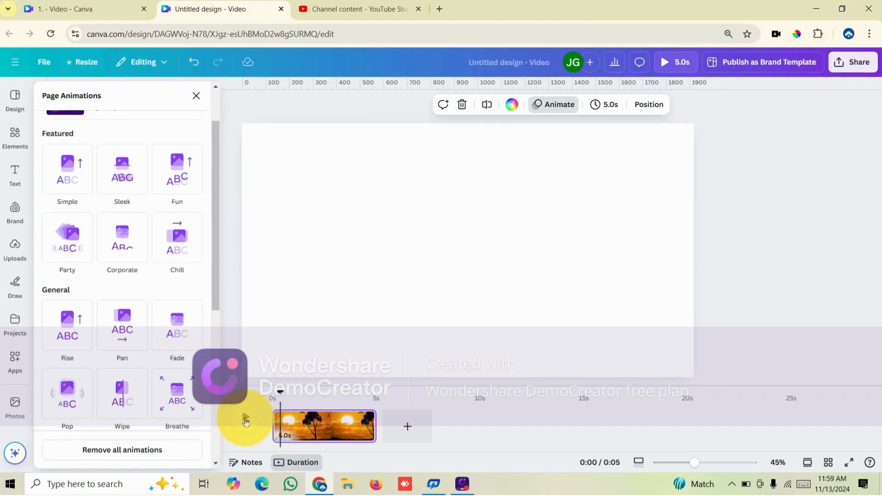
pyautogui.click(246, 420)
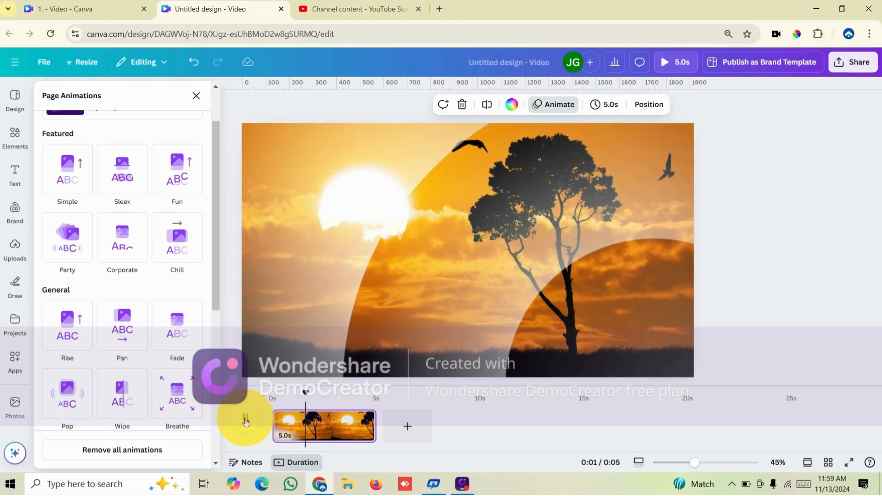